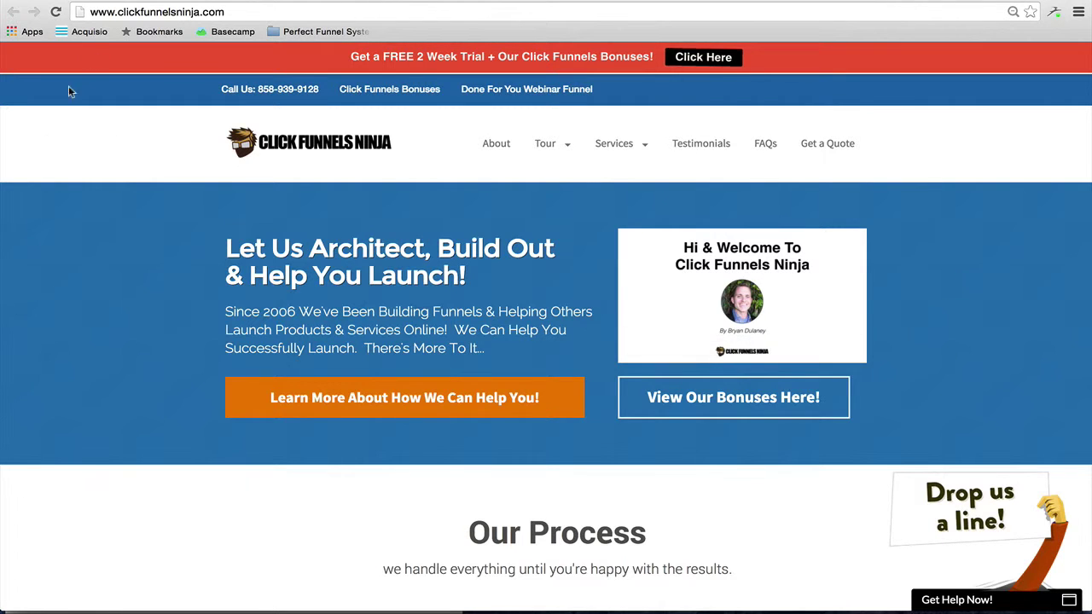
# Step: From the funnel overview, open the Affiliate Access step to show its login and secret sign-up URLs
pyautogui.click(149, 4)
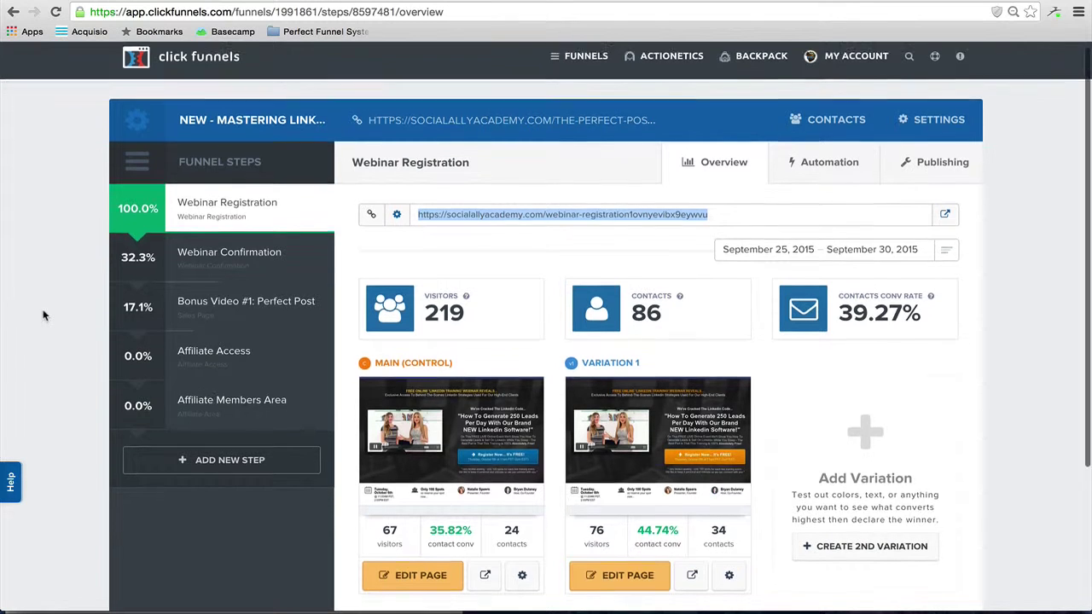
pyautogui.scroll(-2, 45, 316)
pyautogui.scroll(2, 45, 316)
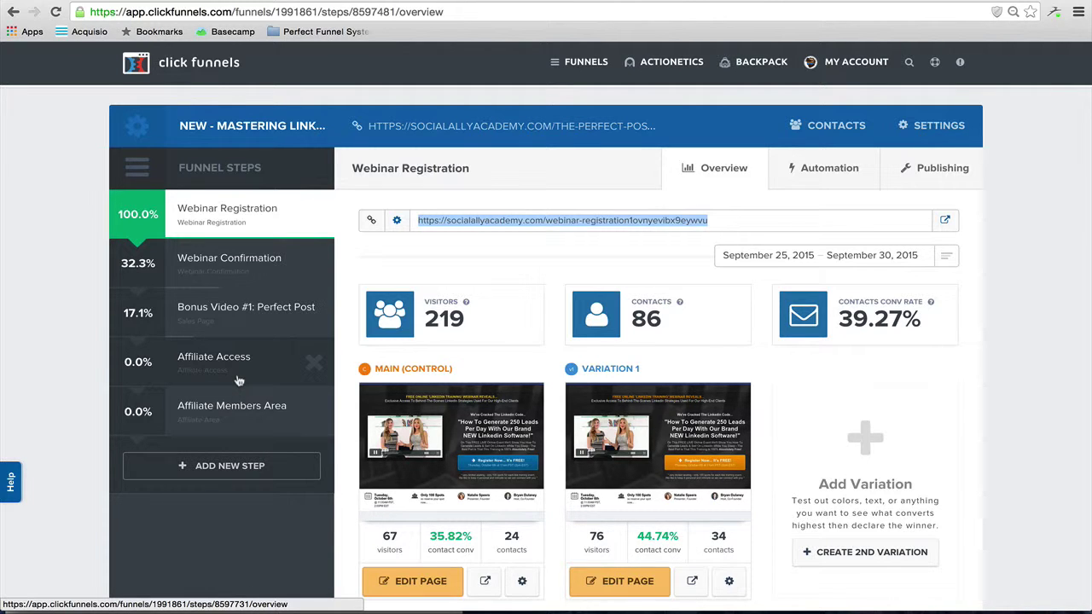
pyautogui.click(239, 381)
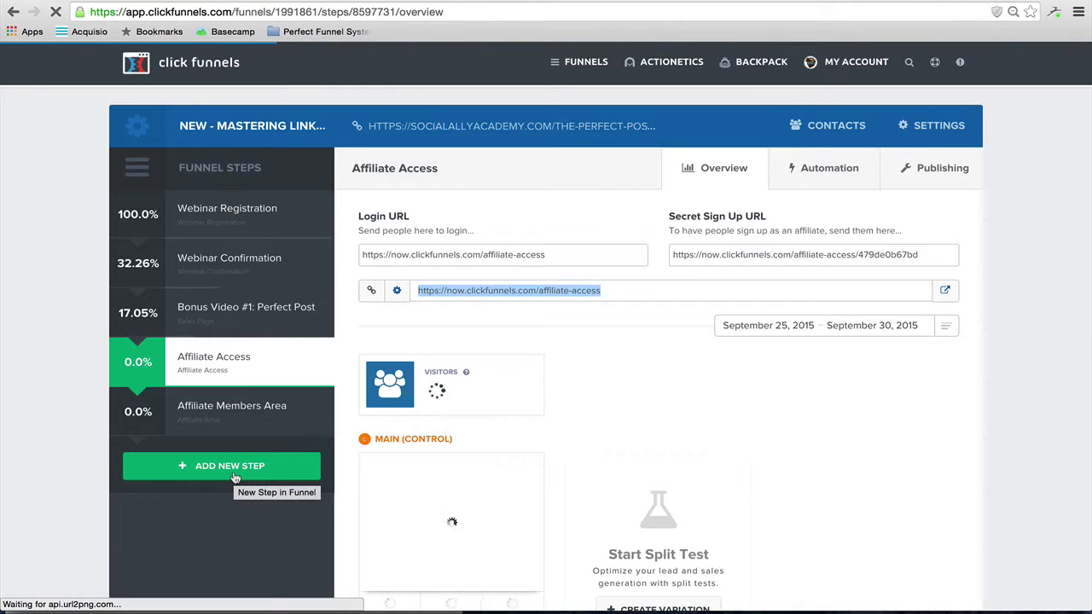
# Step: Add a new optin step named 'affiliates section 1' to the funnel
pyautogui.click(236, 476)
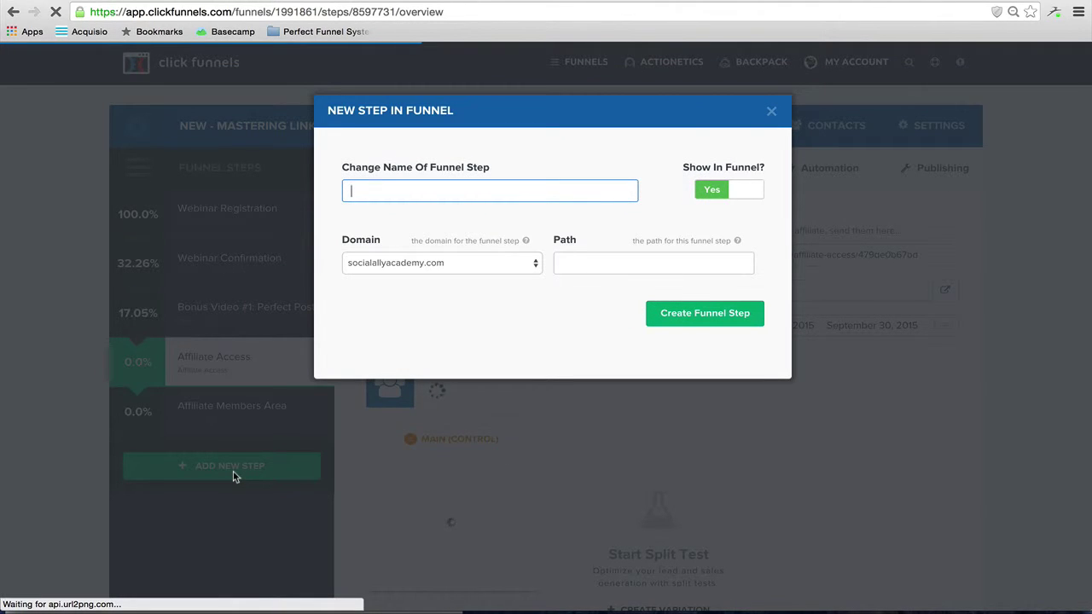
pyautogui.write('affi')
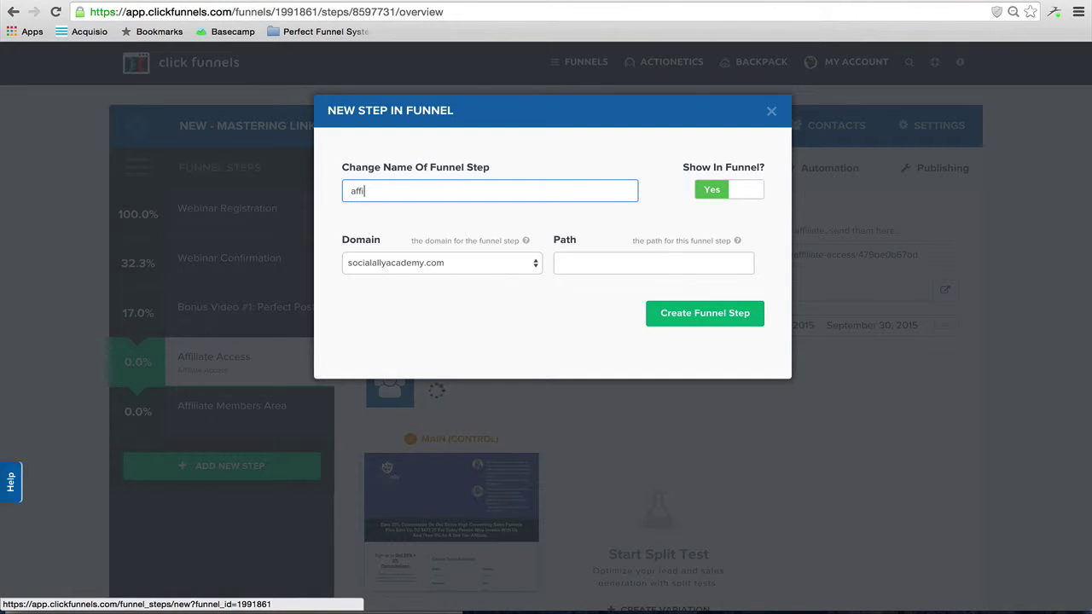
pyautogui.write('liates section 1')
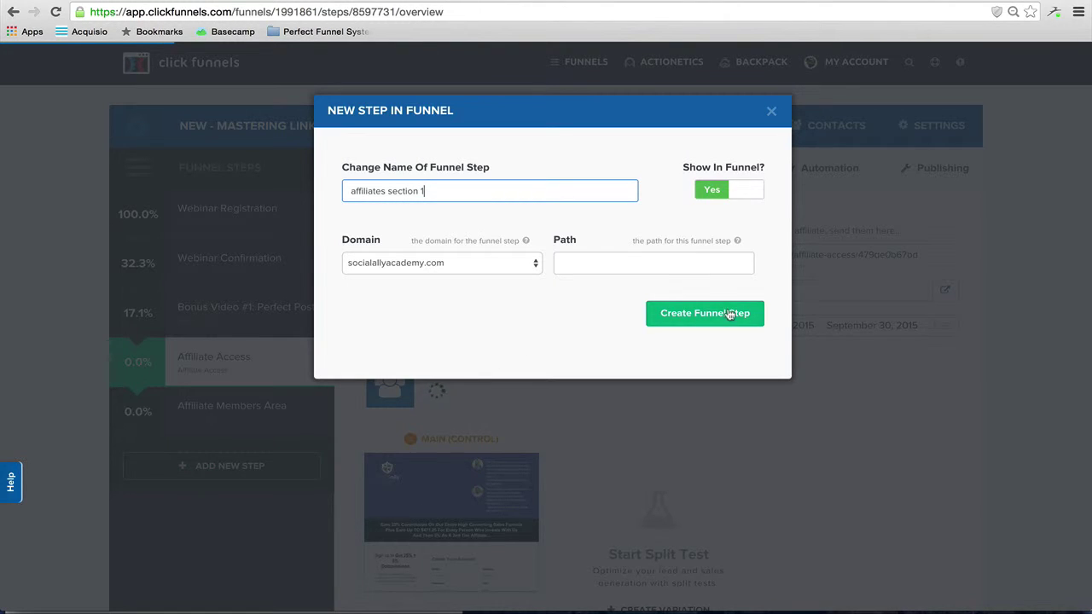
pyautogui.click(695, 313)
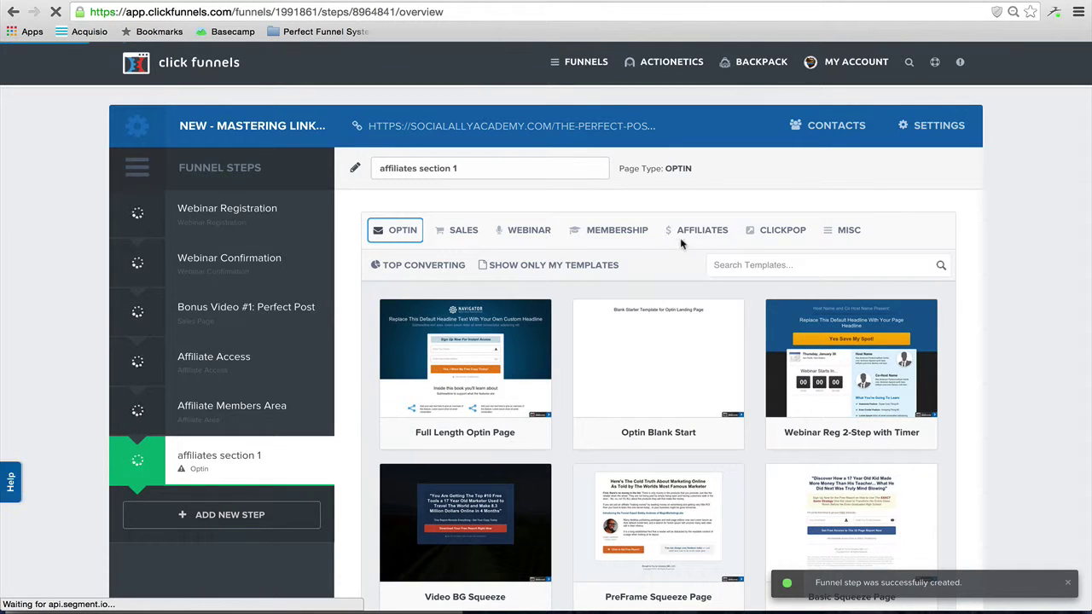
# Step: Browse the Affiliate Access and Affiliate Area templates, then start deleting the affiliates section 1 step
pyautogui.click(693, 231)
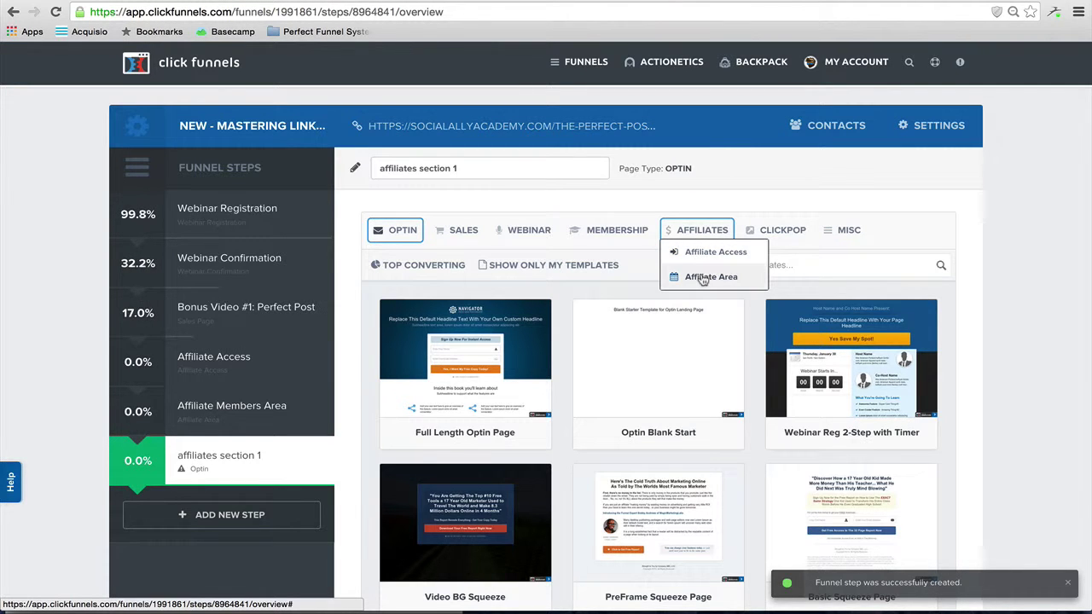
pyautogui.click(699, 253)
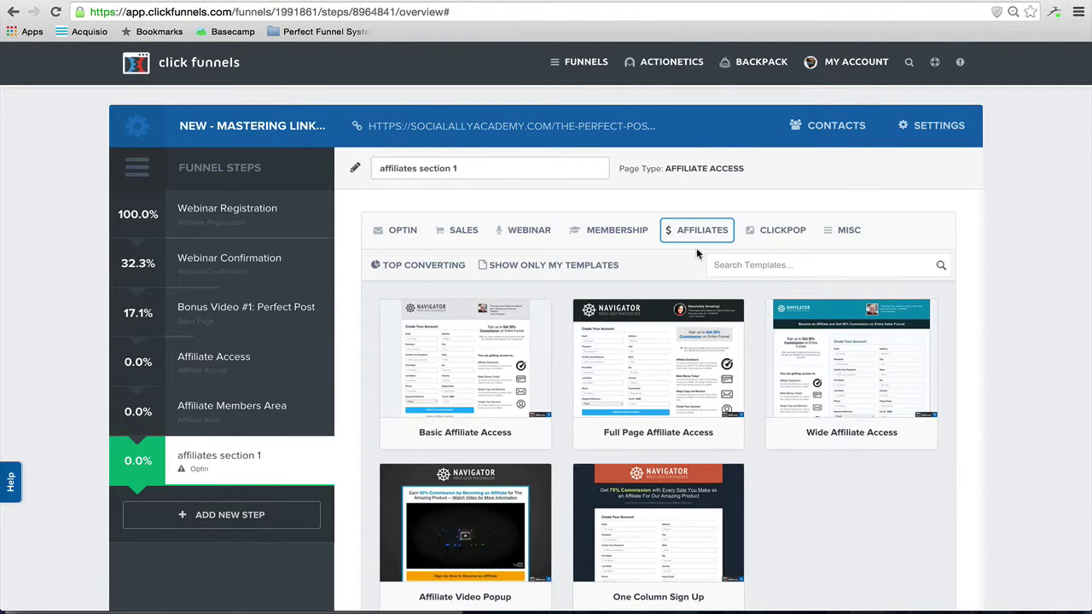
pyautogui.scroll(-3, 1023, 351)
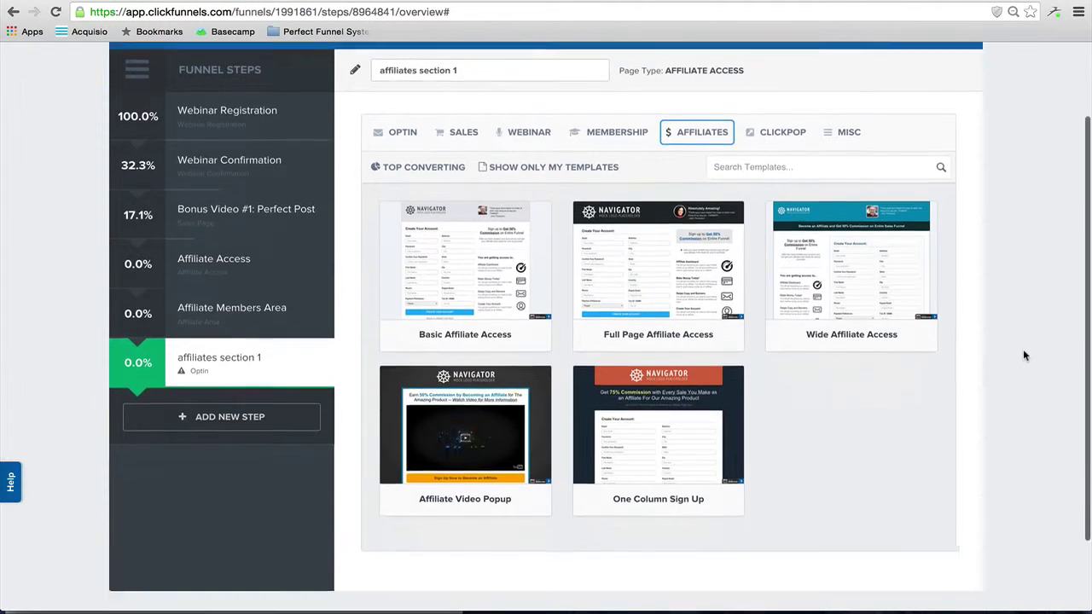
pyautogui.scroll(3, 1022, 351)
pyautogui.click(682, 232)
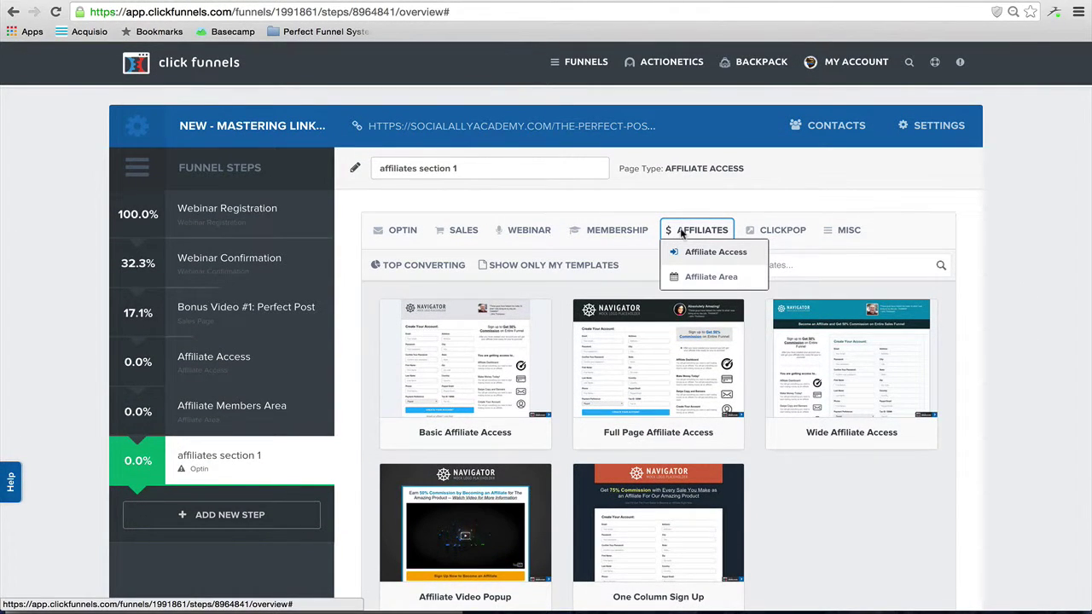
pyautogui.click(701, 277)
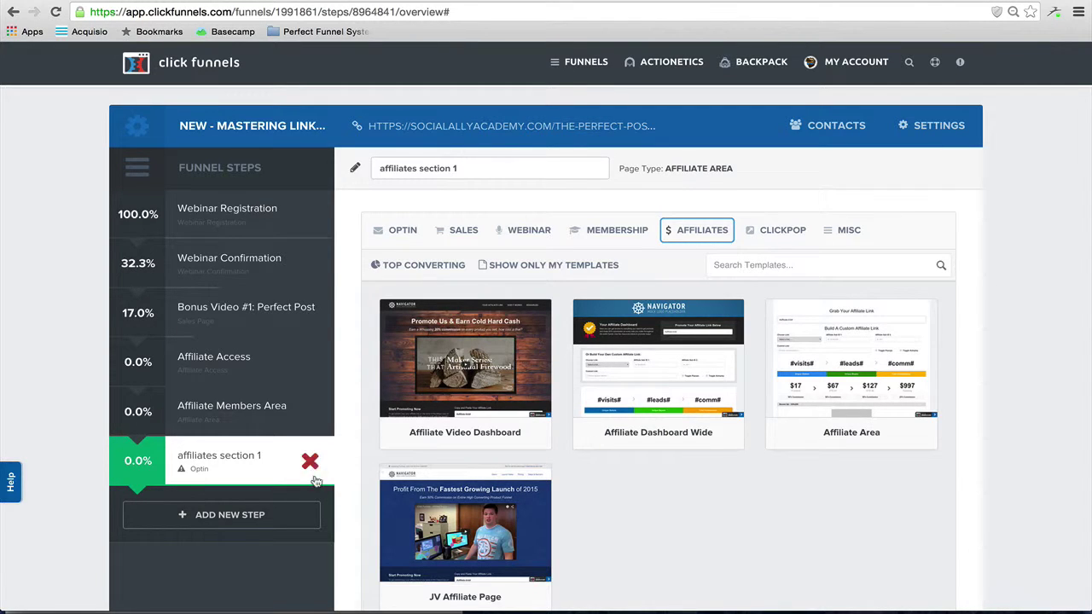
pyautogui.click(310, 461)
# Step: Confirm deletion of the affiliates section 1 step and return to the Affiliate Access step
pyautogui.click(657, 198)
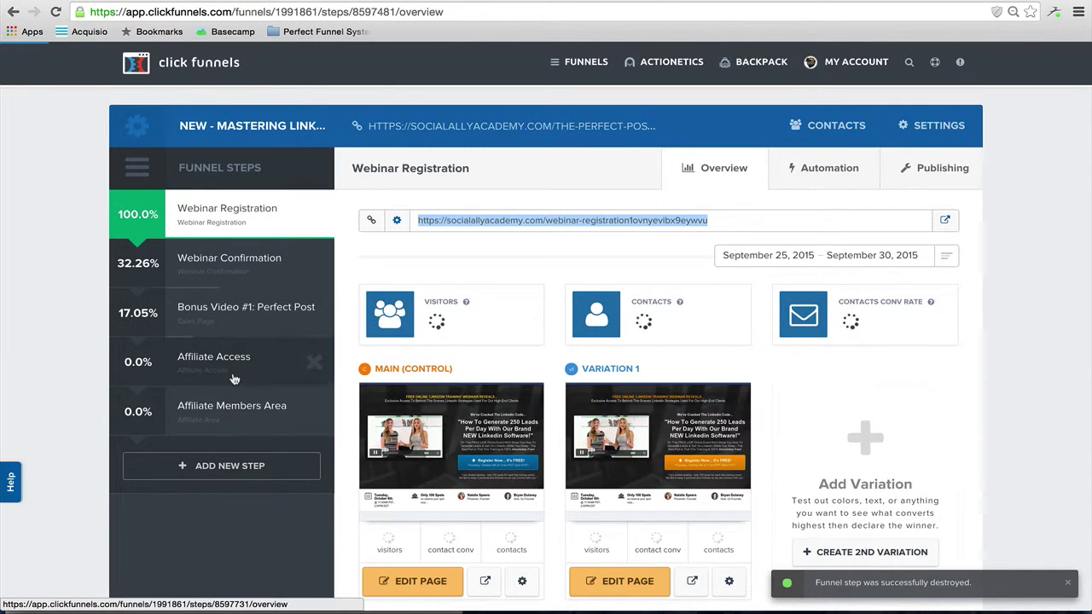
pyautogui.click(234, 379)
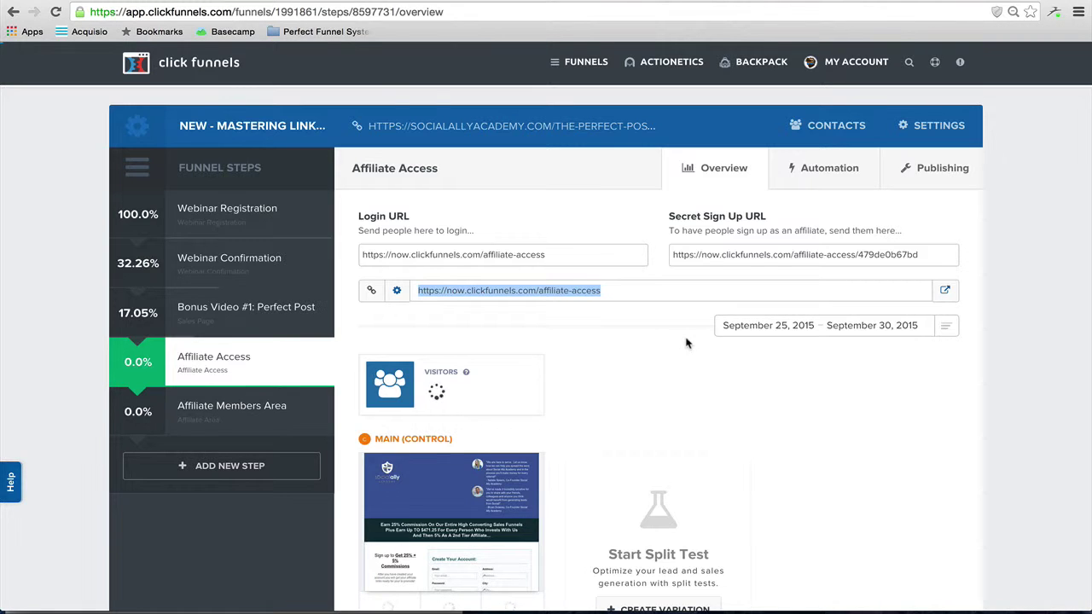
pyautogui.scroll(-3, 687, 341)
# Step: Review the Affiliate Access sign-up page in the editor, then exit back to its overview
pyautogui.click(413, 536)
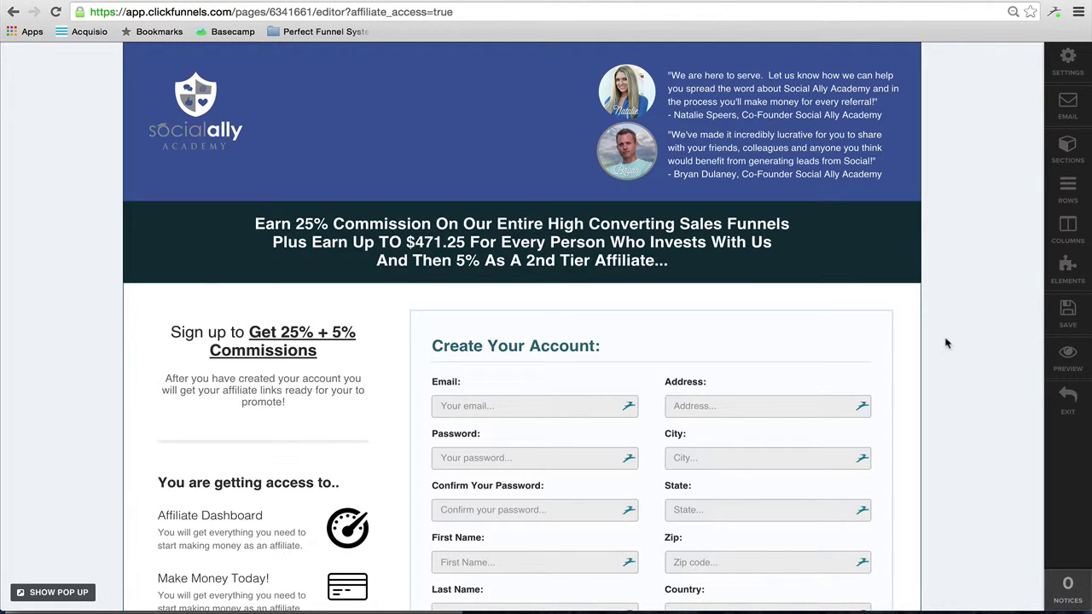
pyautogui.scroll(-5, 945, 343)
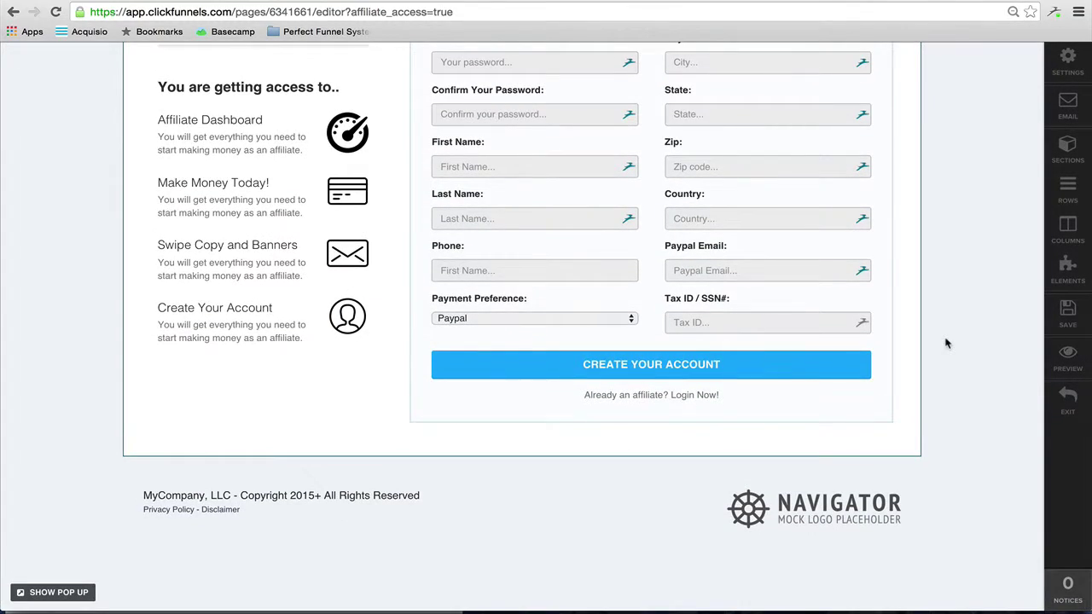
pyautogui.scroll(5, 945, 343)
pyautogui.scroll(-6, 945, 343)
pyautogui.scroll(1, 945, 343)
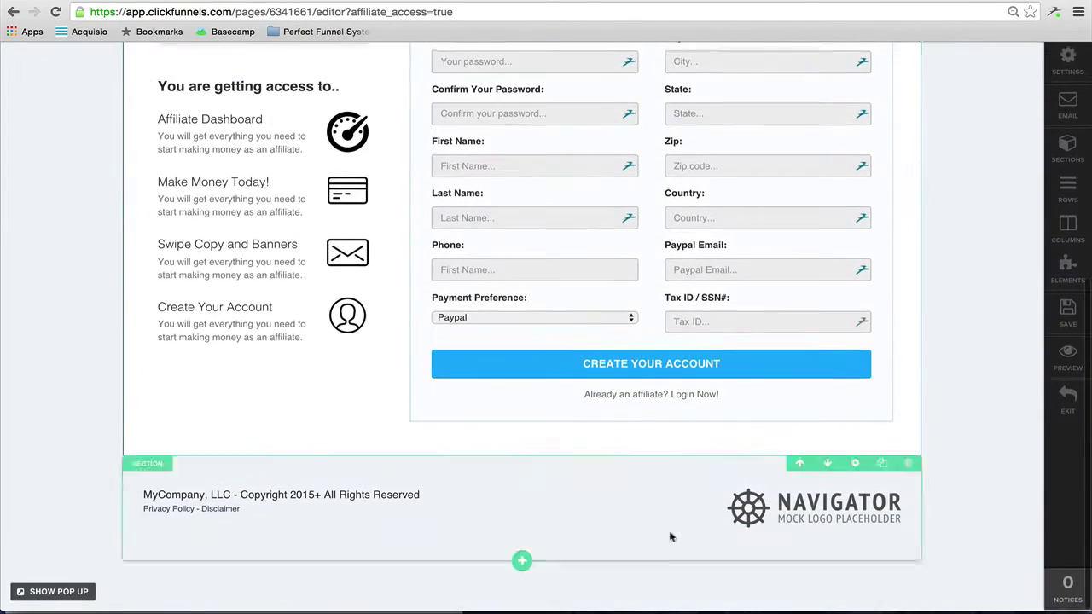
pyautogui.scroll(5, 946, 247)
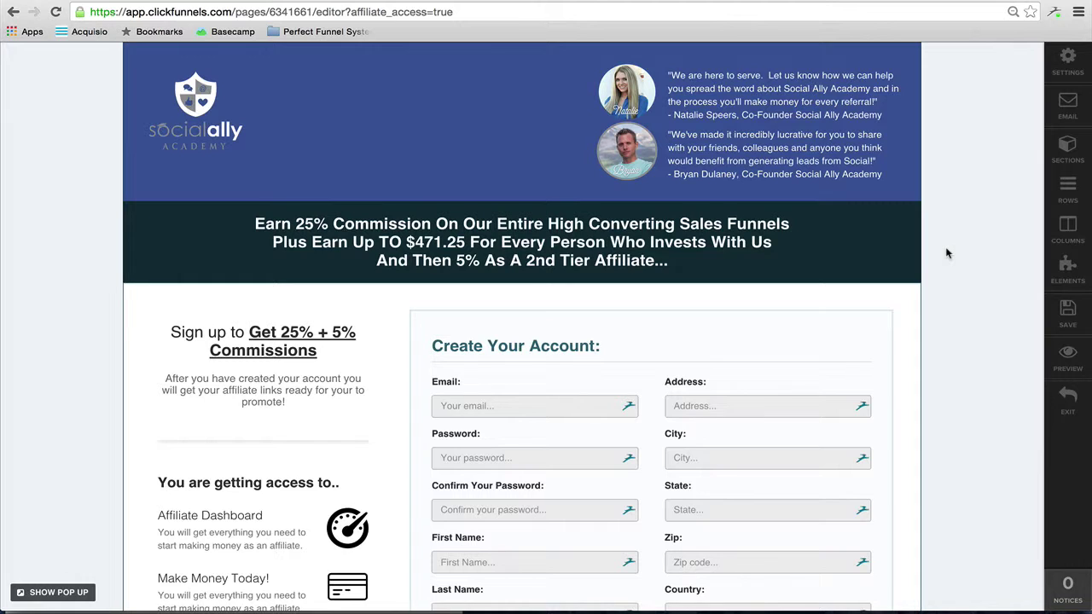
pyautogui.click(1069, 400)
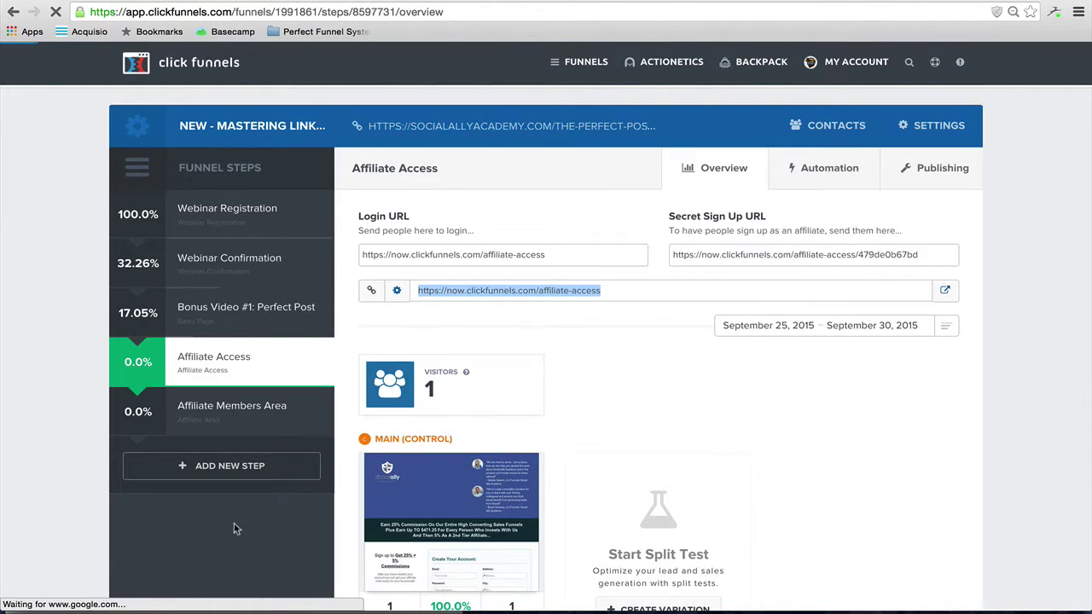
# Step: Edit the Affiliate Members Area page and review its launch dates, prices, dashboard, banners and terms
pyautogui.click(307, 411)
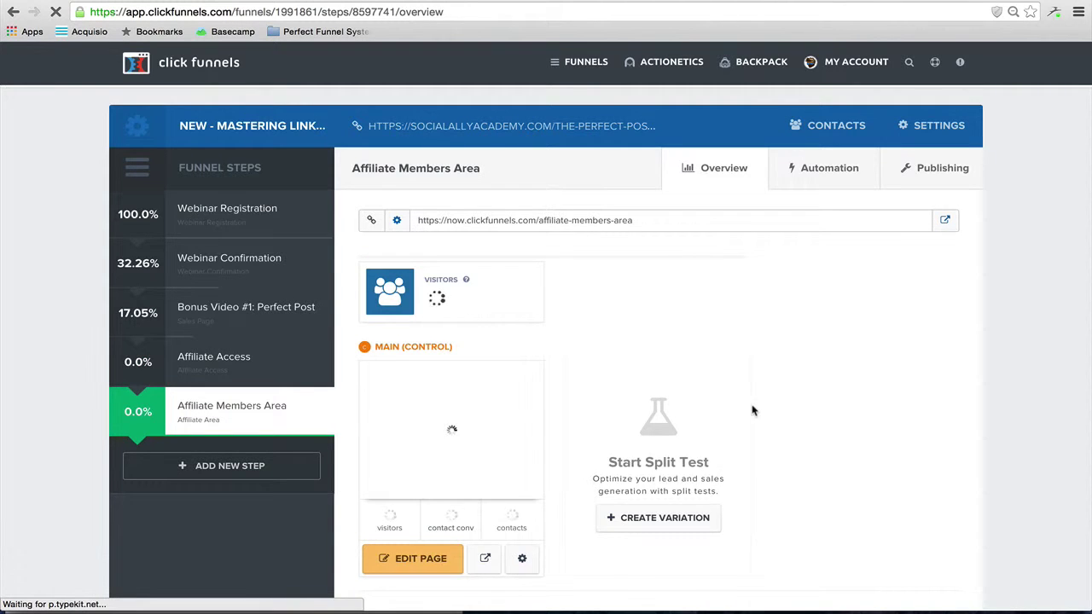
pyautogui.click(420, 580)
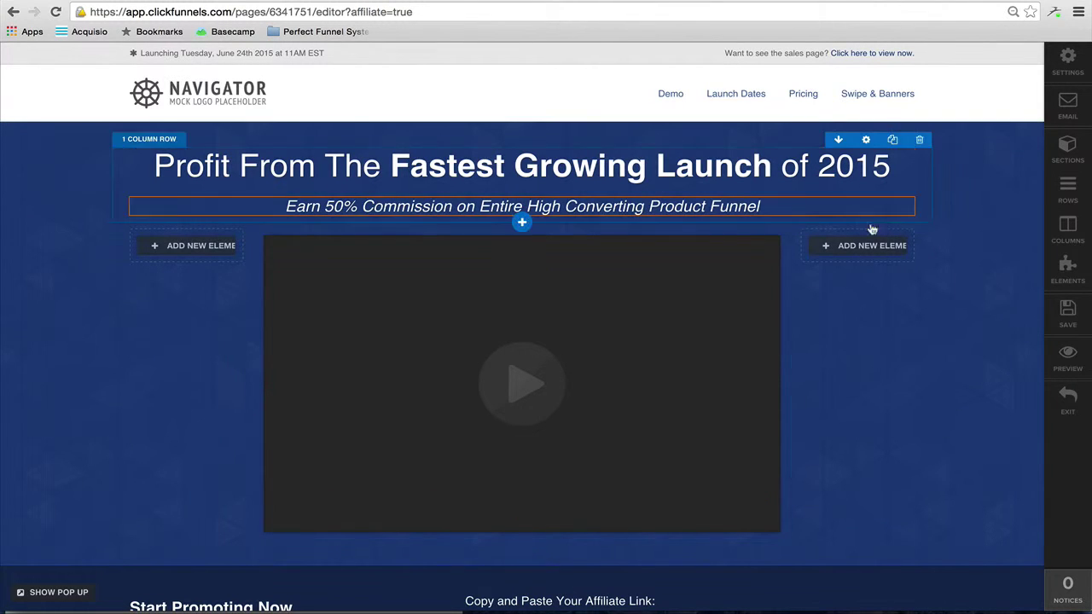
pyautogui.scroll(-5, 940, 382)
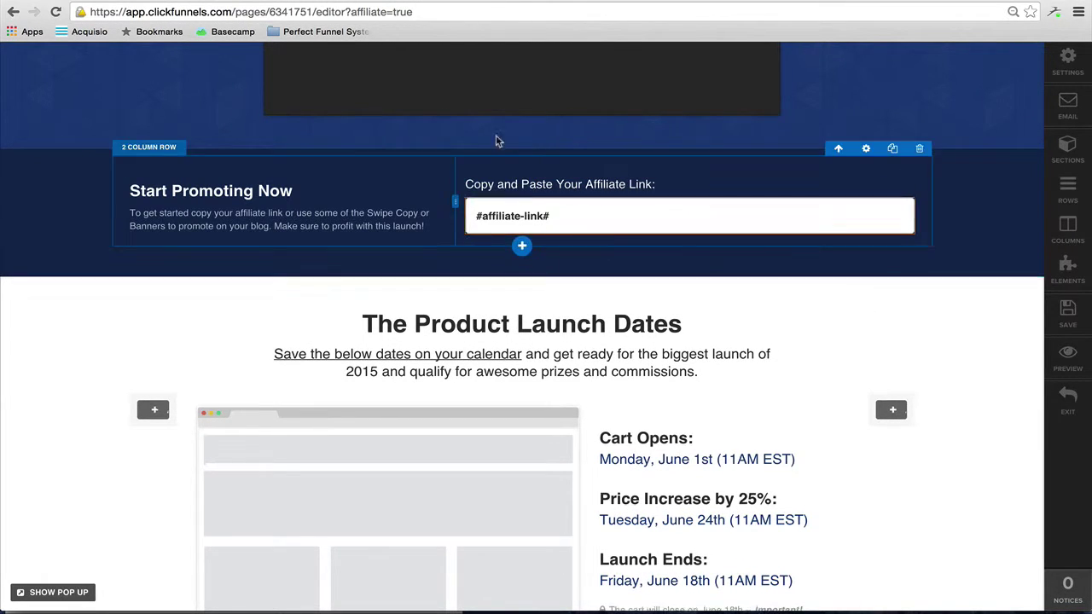
pyautogui.scroll(-1, 977, 341)
pyautogui.scroll(-5, 976, 342)
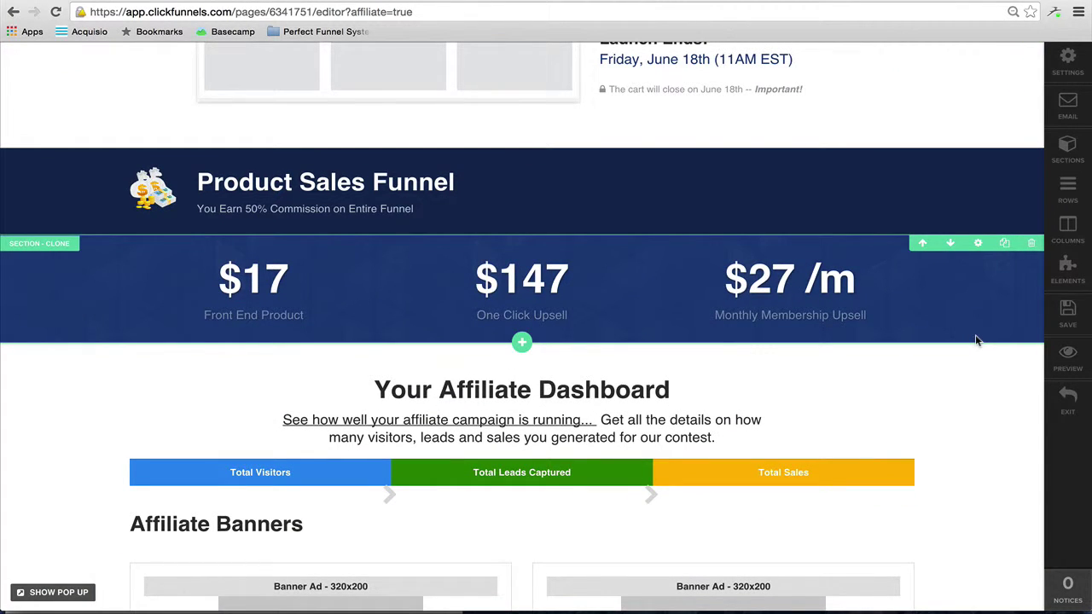
pyautogui.scroll(-3, 976, 341)
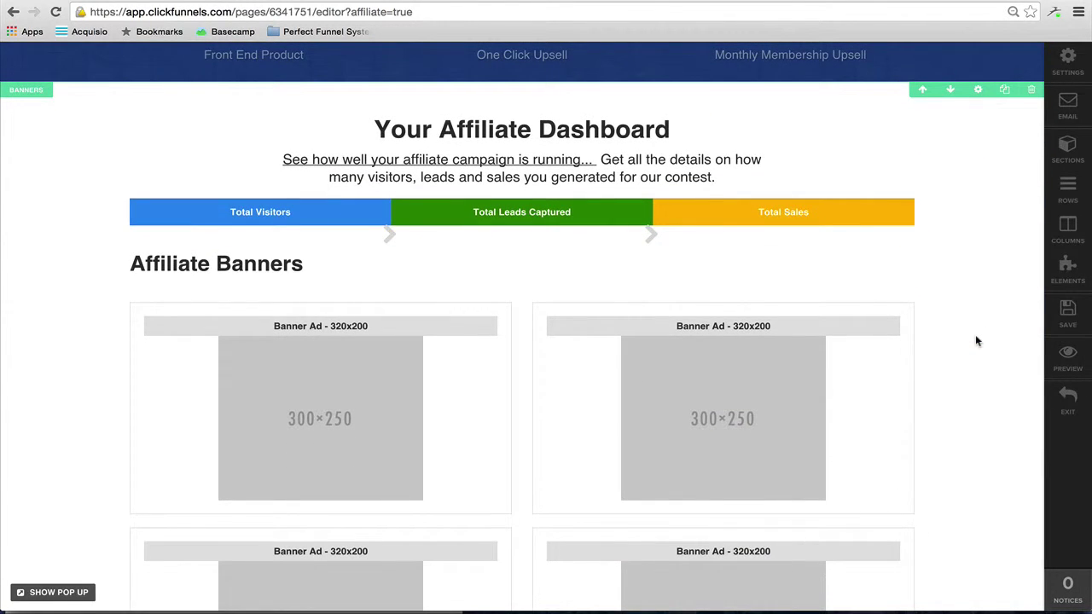
pyautogui.scroll(-7, 977, 341)
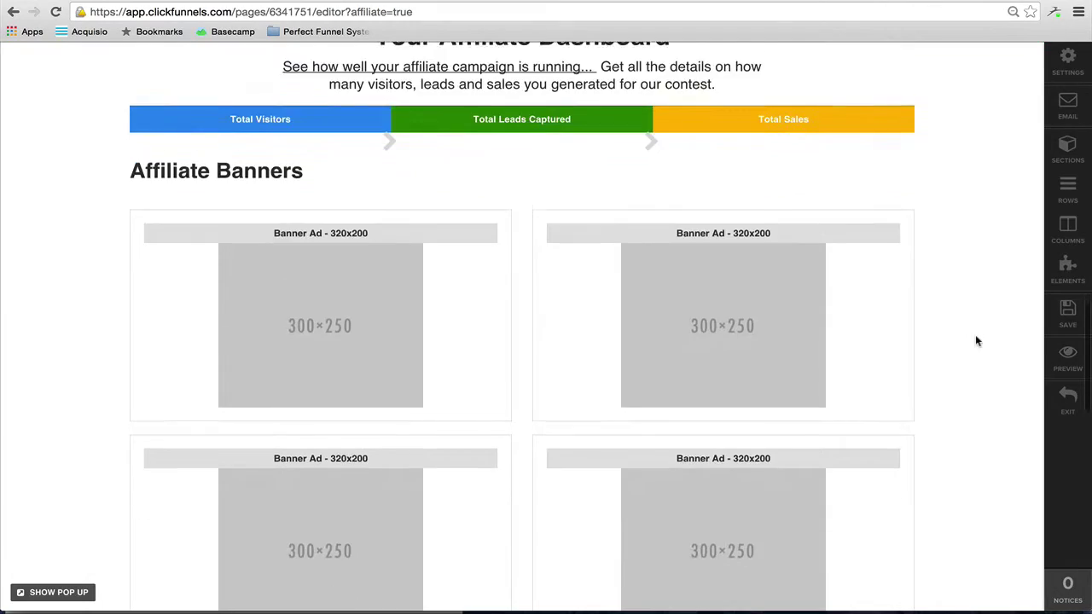
pyautogui.scroll(-6, 976, 341)
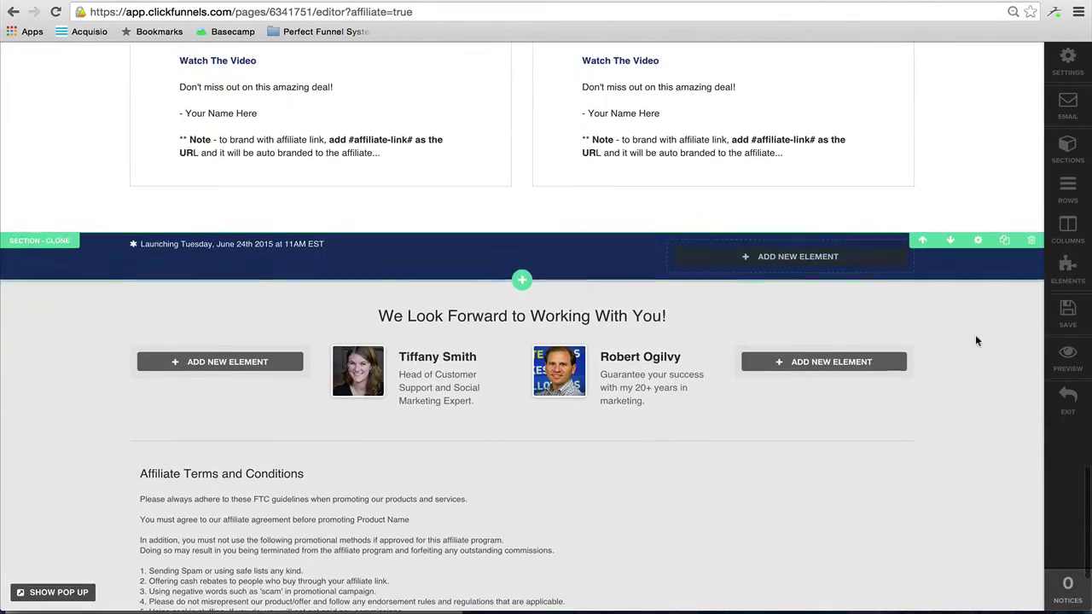
pyautogui.press('Home')
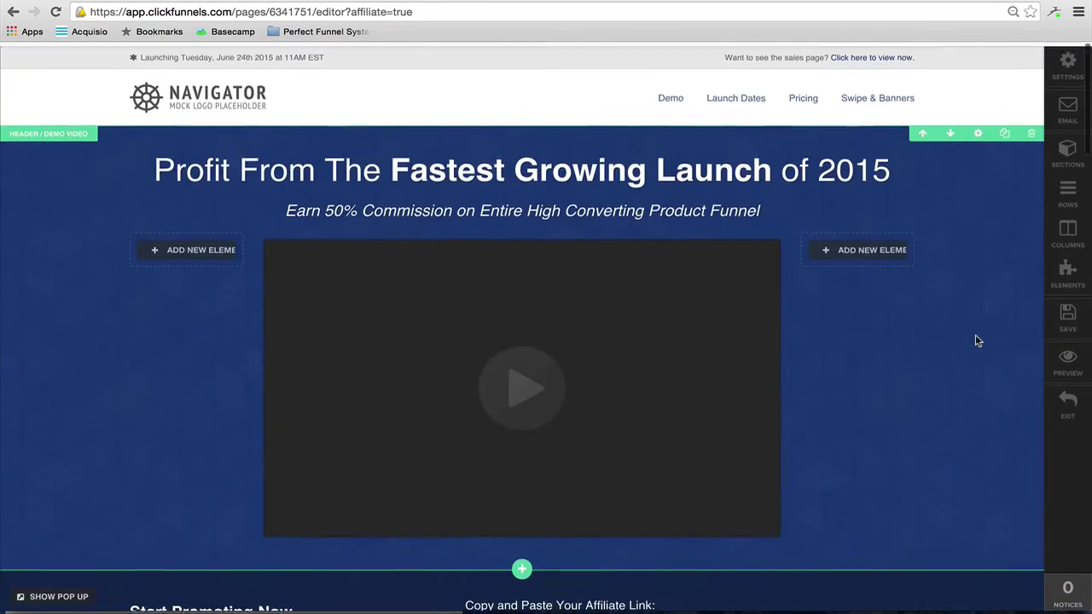